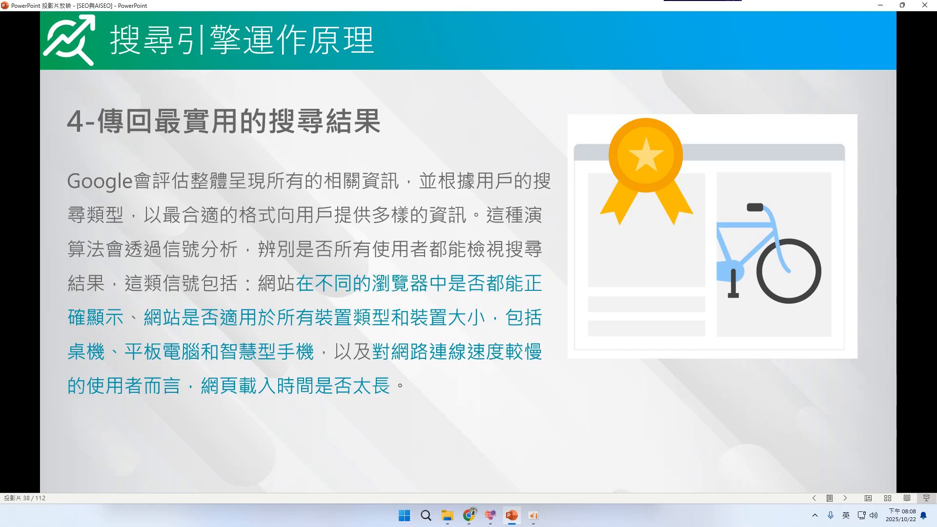
- Go through the slides from search engine ranking context to Google Search Console ownership verification, ending on slide 44
{"action": "key", "text": "Right"}
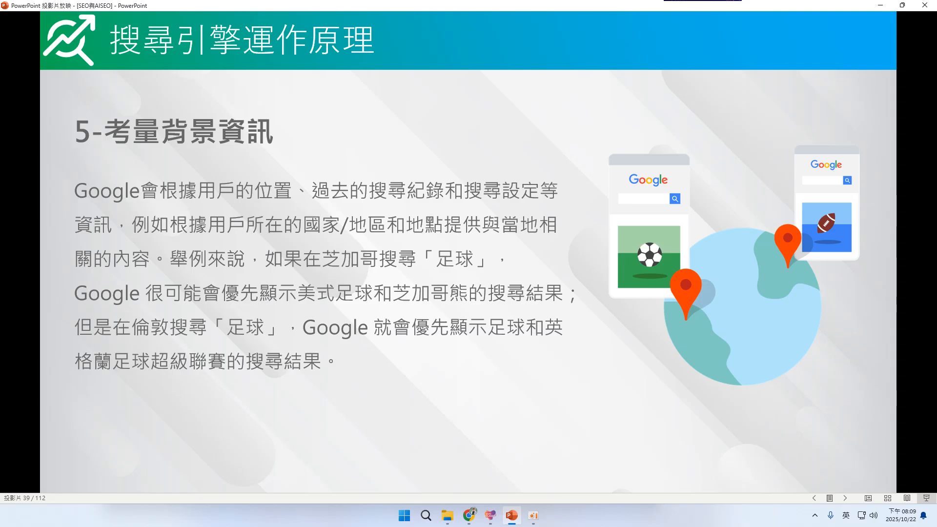
{"action": "key", "text": "Right"}
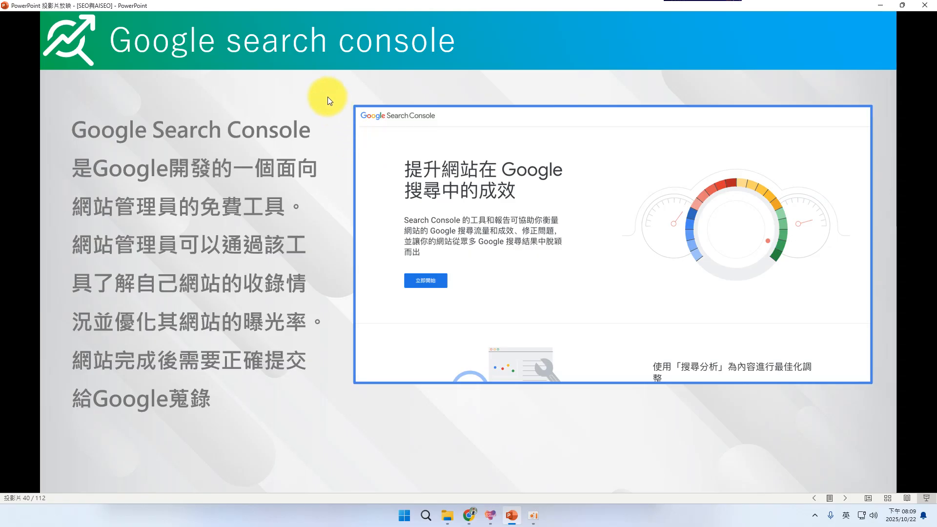
{"action": "key", "text": "Right"}
{"action": "key", "text": "Right"}
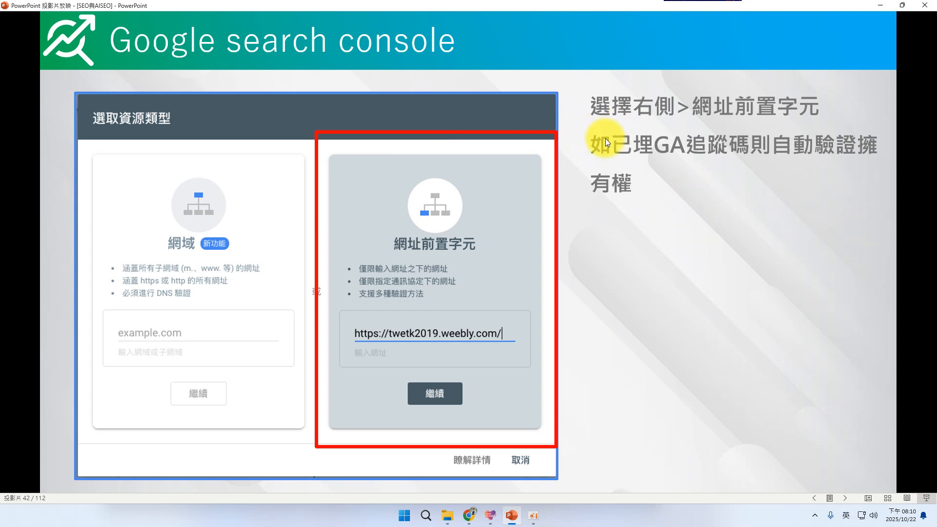
{"action": "left_click", "coordinate": [567, 264]}
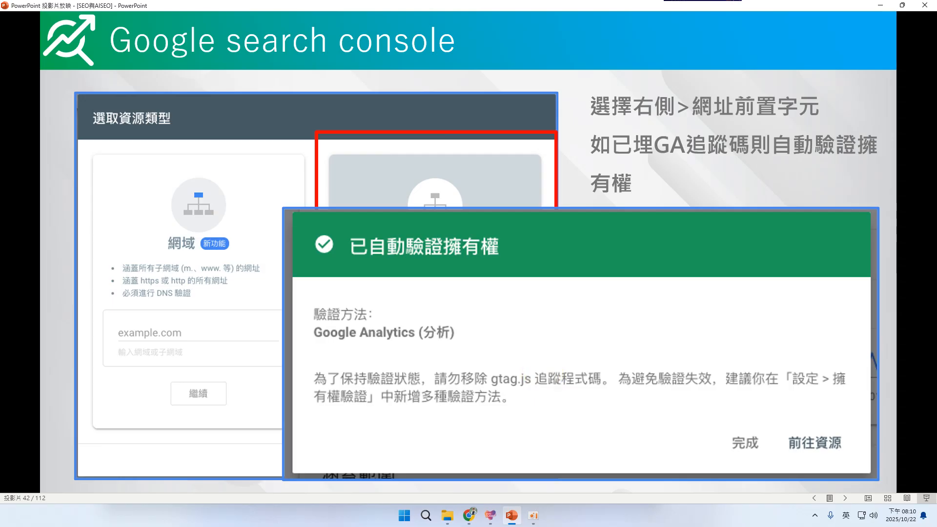
{"action": "left_click", "coordinate": [452, 408]}
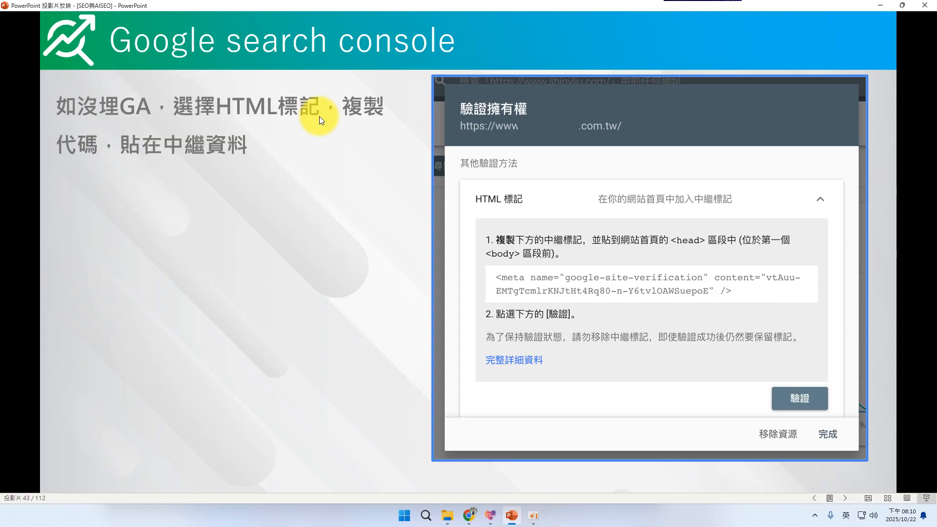
{"action": "scroll", "coordinate": [455, 195], "scroll_direction": "up", "scroll_amount": 1}
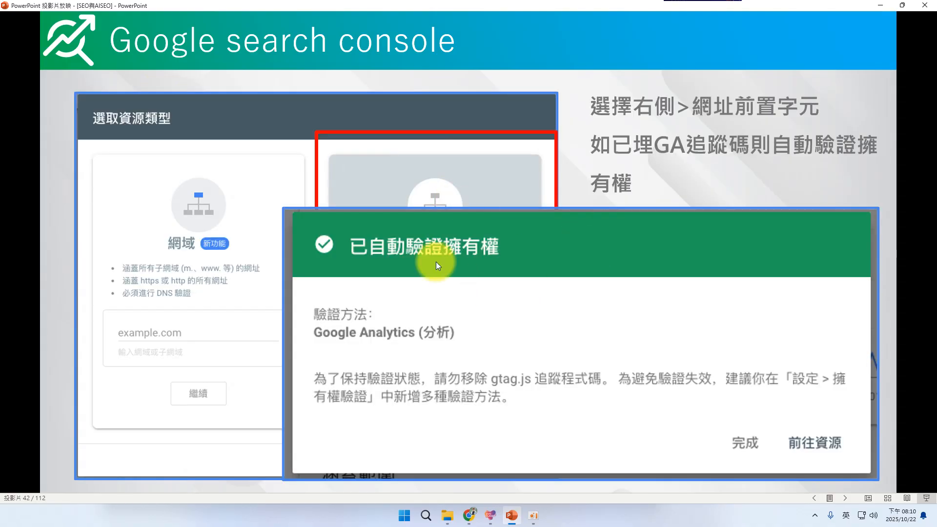
{"action": "left_click", "coordinate": [449, 259]}
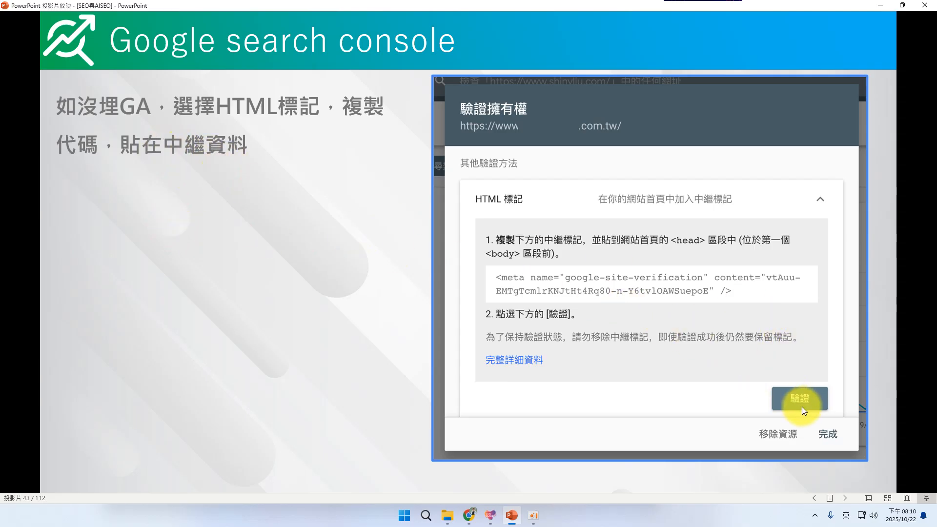
{"action": "left_click", "coordinate": [556, 406]}
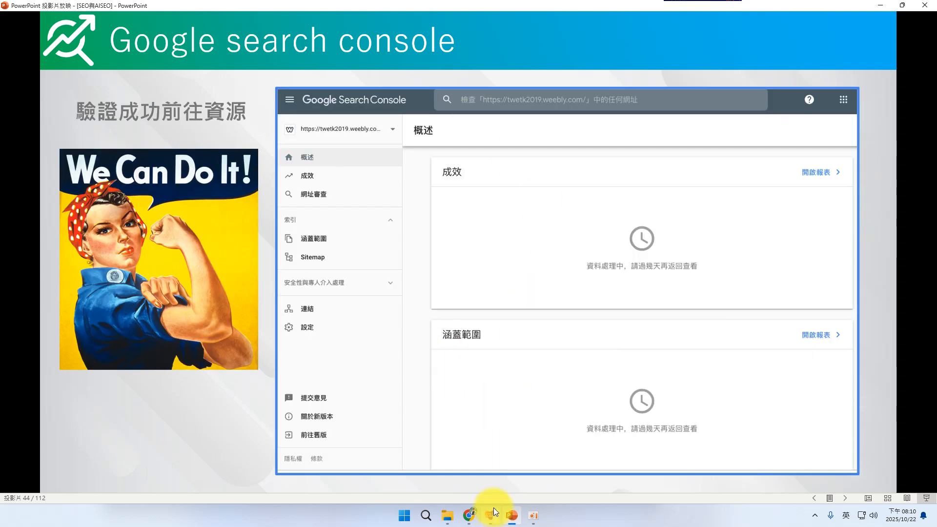
- Switch to Chrome, search Google for "search console" in the existing search results tab, and open Google Search Console
{"action": "left_click", "coordinate": [469, 515]}
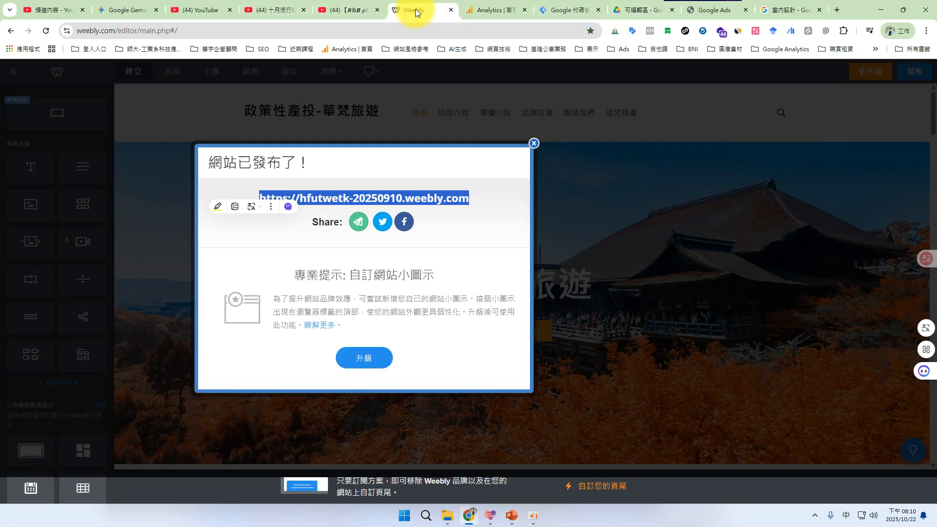
{"action": "left_click_drag", "start_coordinate": [415, 9], "coordinate": [731, 8]}
{"action": "left_click", "coordinate": [787, 11]}
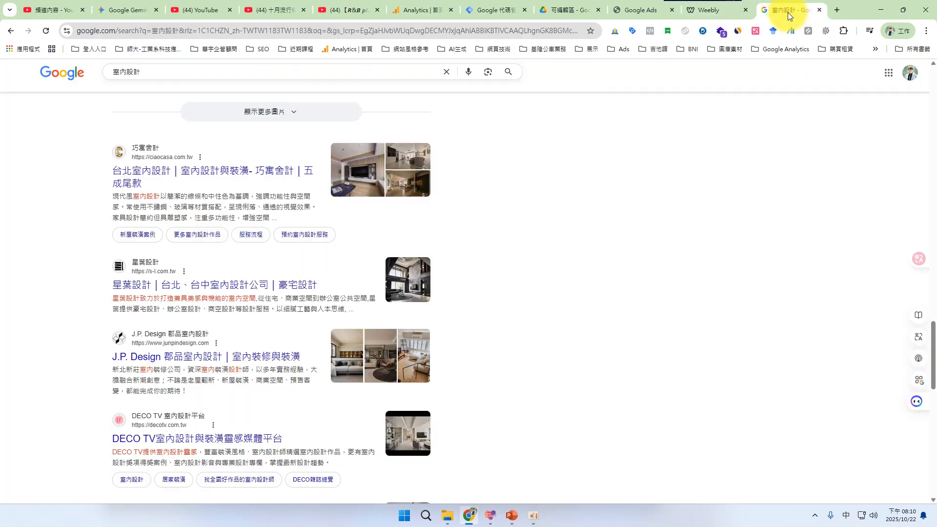
{"action": "left_click_drag", "start_coordinate": [151, 69], "coordinate": [75, 73]}
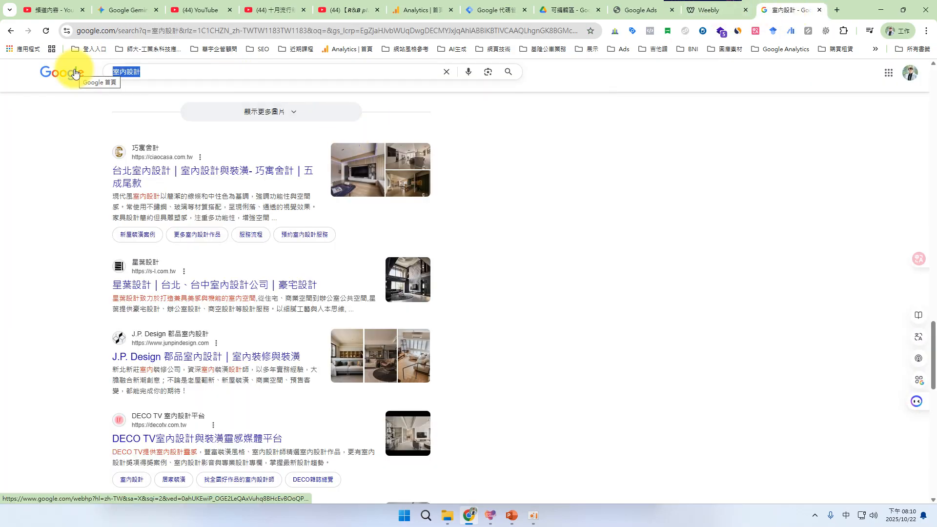
{"action": "type", "text": "SEAR"}
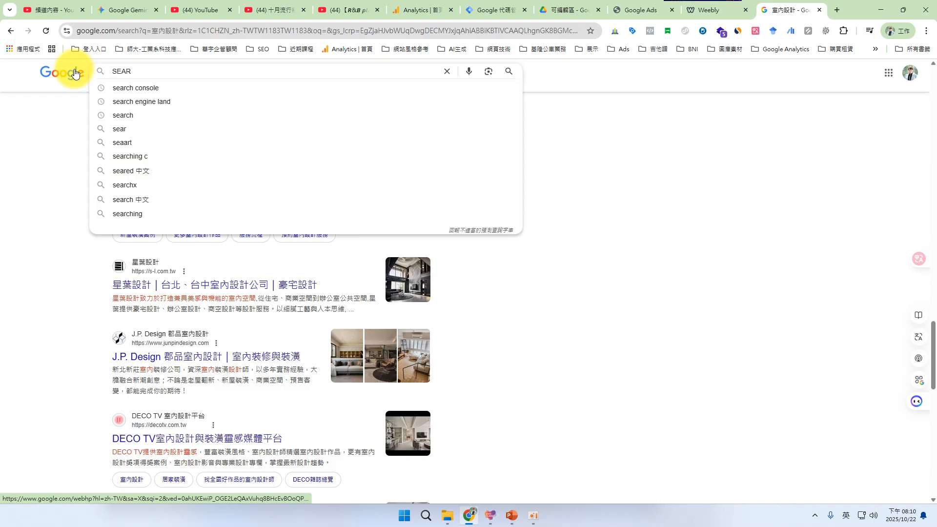
{"action": "key", "text": "Down"}
{"action": "key", "text": "Return"}
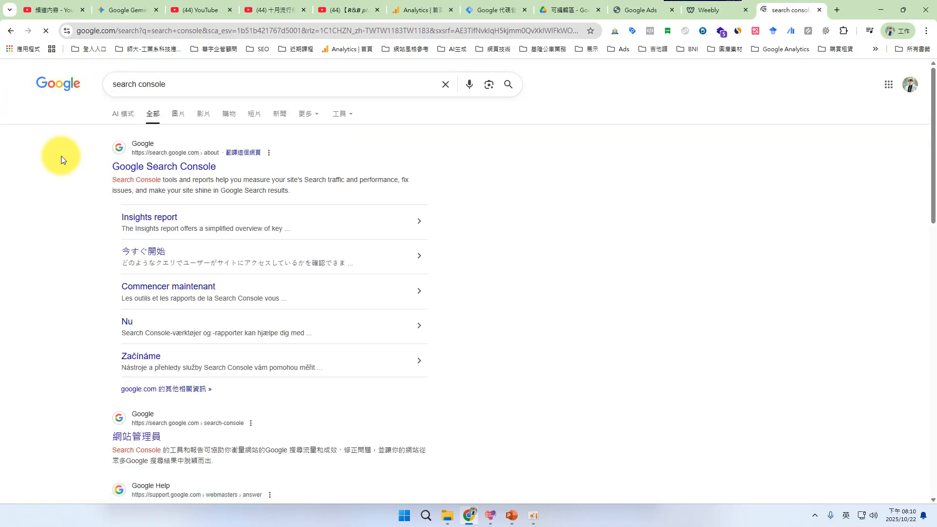
{"action": "left_click", "coordinate": [169, 168]}
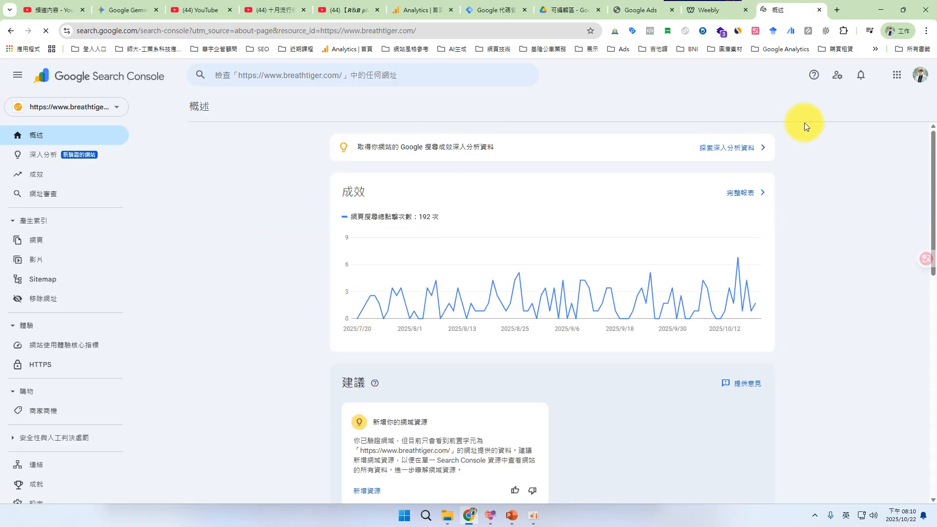
- Switch Search Console to the training Google account and bring up the page opened for that account
{"action": "left_click", "coordinate": [920, 76]}
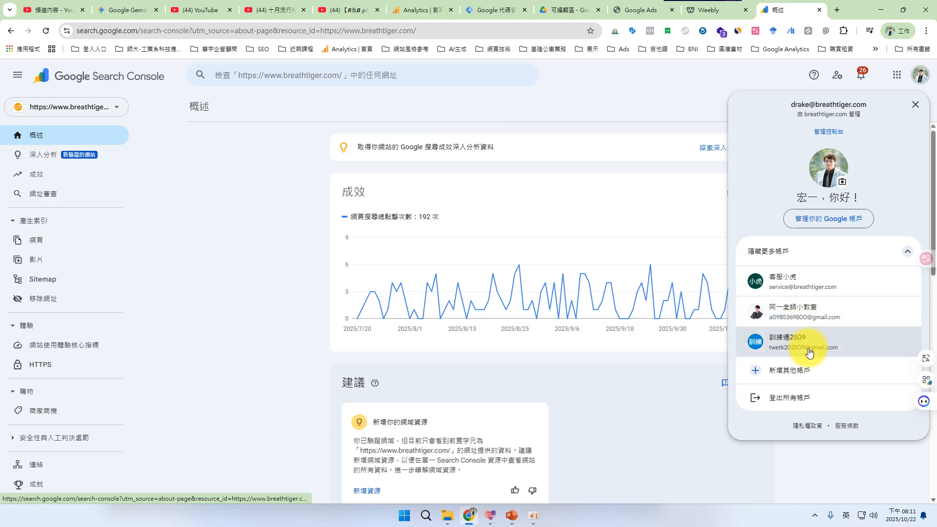
{"action": "left_click", "coordinate": [809, 352]}
{"action": "left_click", "coordinate": [698, 10]}
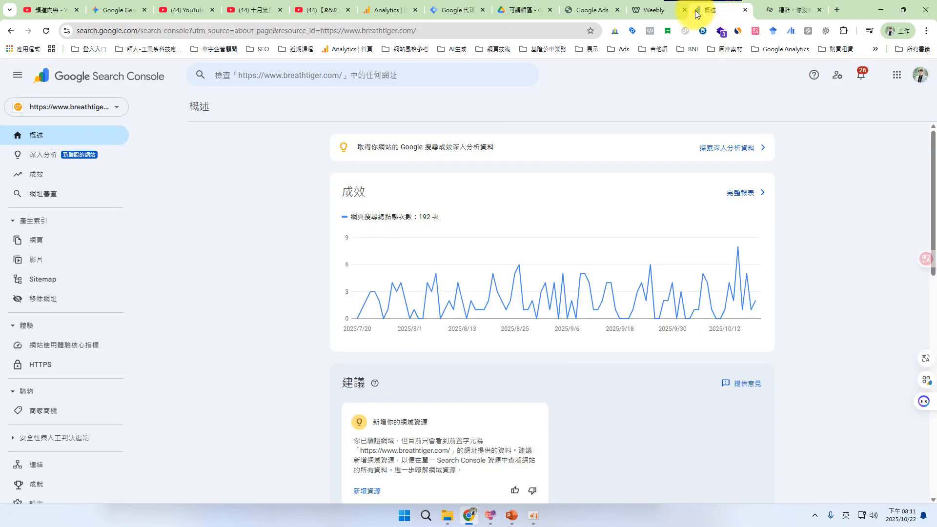
{"action": "left_click", "coordinate": [780, 10]}
- Start adding a new Search Console property and choose the URL prefix (網址前置字元) type
{"action": "left_click", "coordinate": [93, 115]}
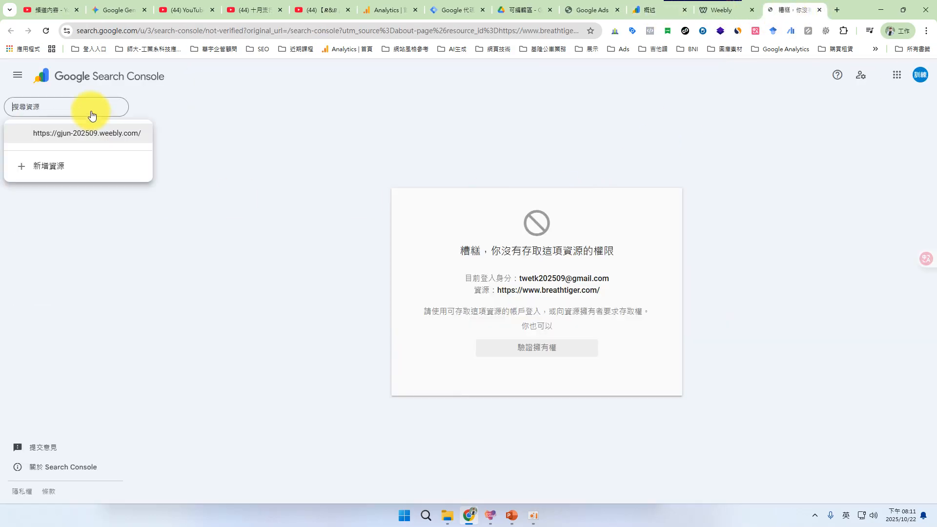
{"action": "left_click", "coordinate": [51, 166]}
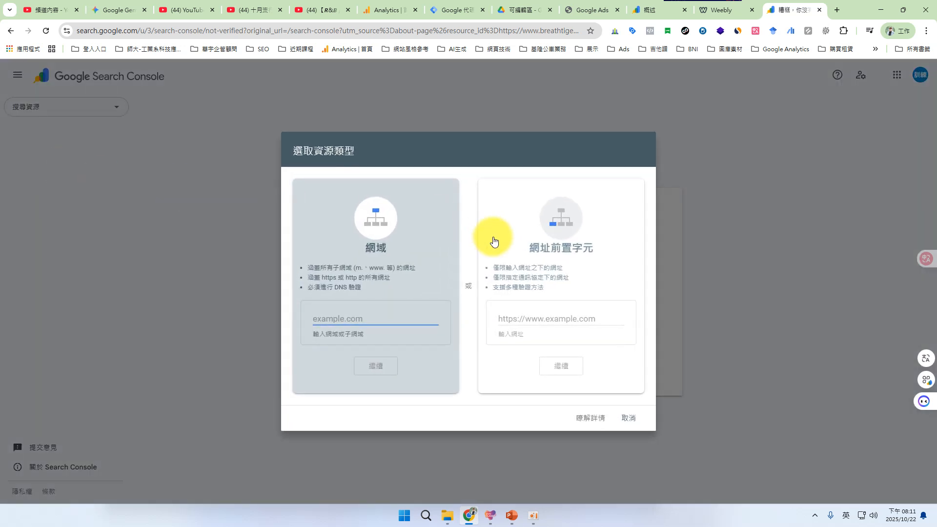
{"action": "left_click", "coordinate": [577, 318]}
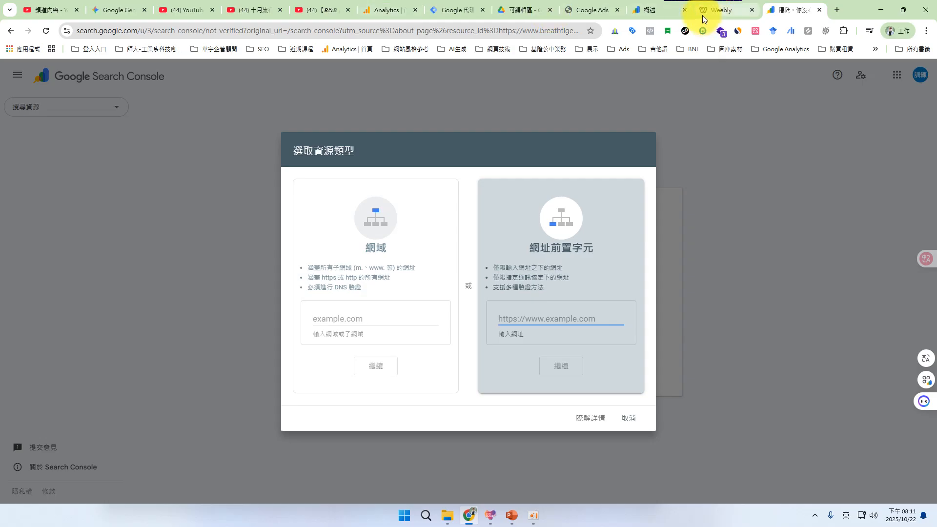
{"action": "left_click", "coordinate": [726, 12]}
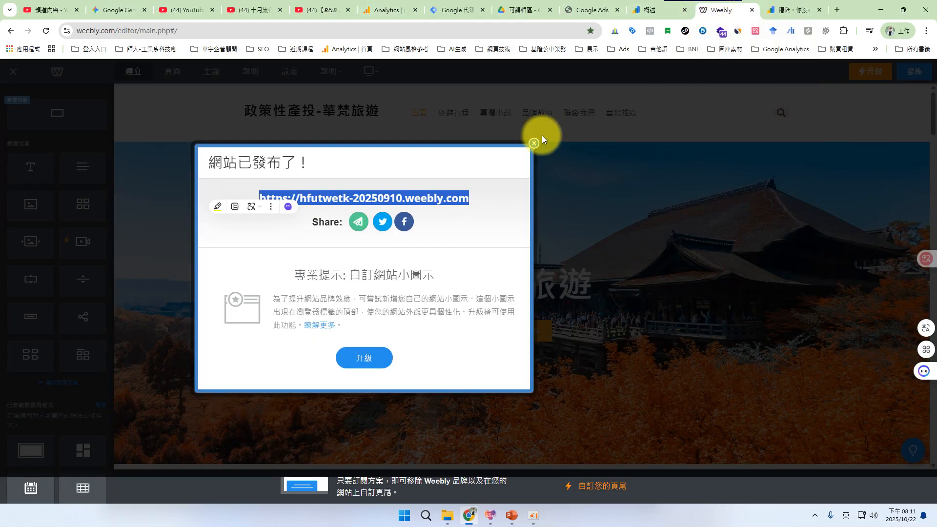
{"action": "right_click", "coordinate": [452, 197]}
{"action": "left_click", "coordinate": [492, 286]}
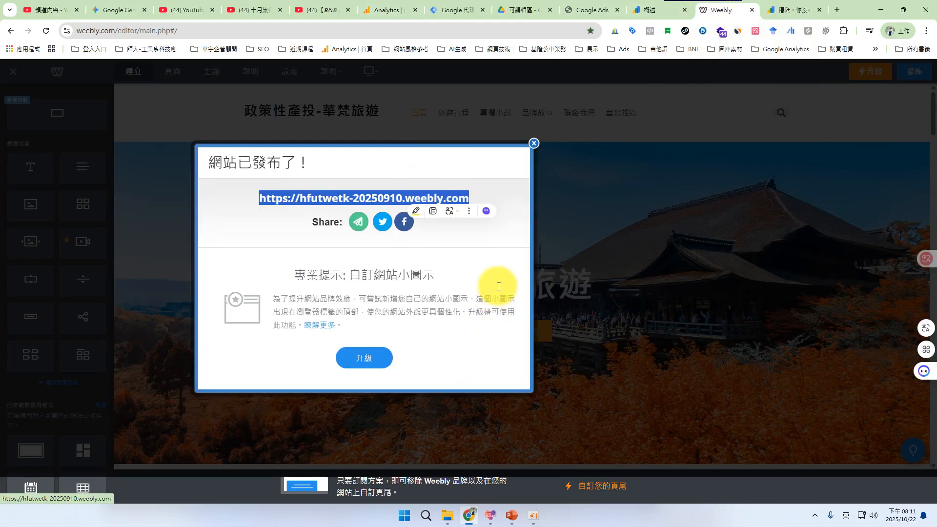
{"action": "left_click", "coordinate": [791, 10]}
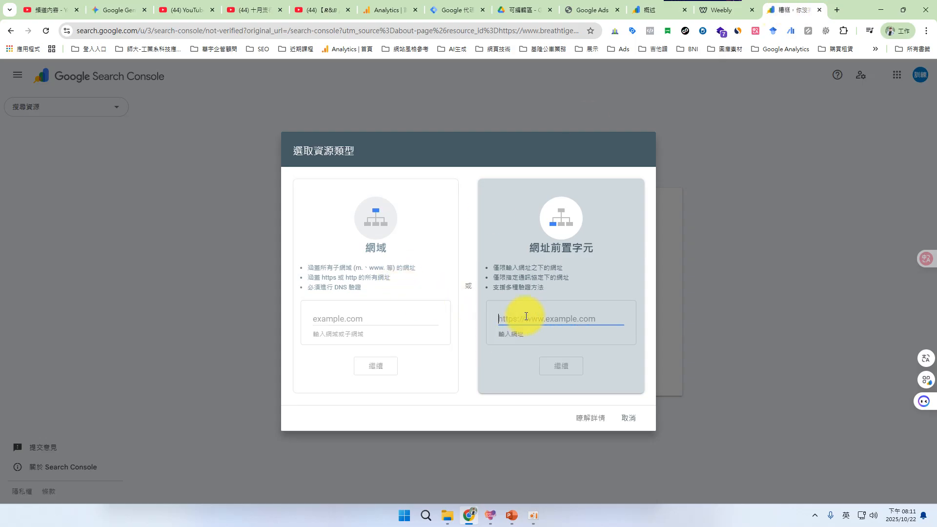
{"action": "right_click", "coordinate": [526, 317]}
{"action": "left_click", "coordinate": [556, 206]}
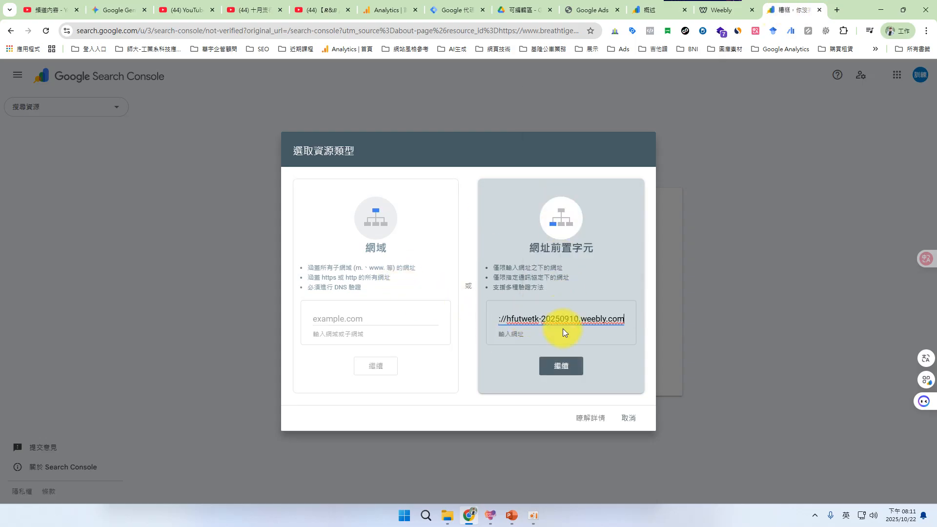
{"action": "left_click", "coordinate": [570, 366]}
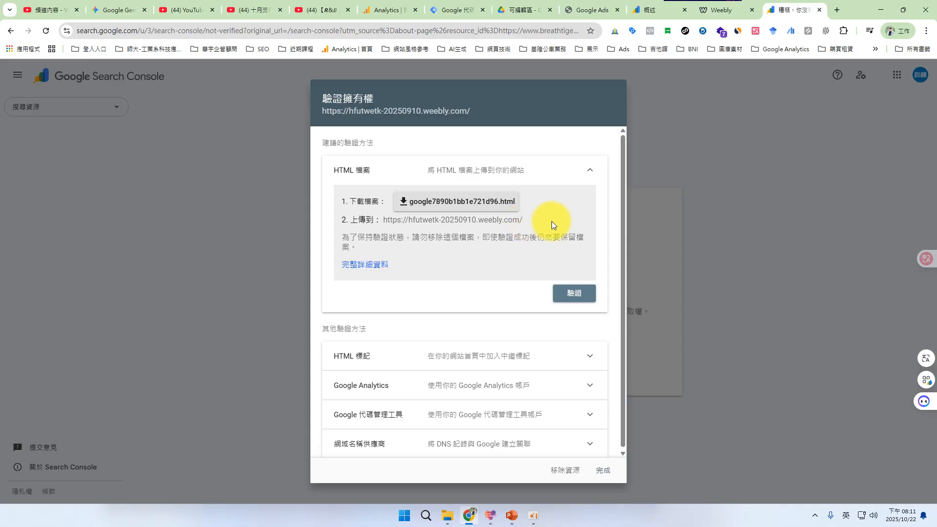
- Expand the HTML tag, Google Analytics and Google Tag Manager verification methods to examine their requirements
{"action": "left_click", "coordinate": [460, 358]}
{"action": "scroll", "coordinate": [393, 384], "scroll_direction": "down", "scroll_amount": 3}
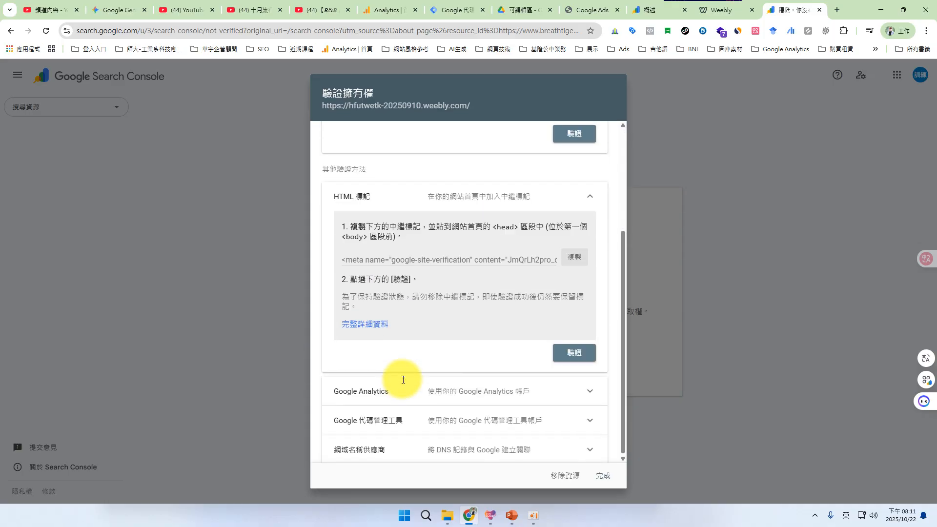
{"action": "left_click", "coordinate": [409, 393]}
{"action": "scroll", "coordinate": [409, 395], "scroll_direction": "down", "scroll_amount": 3}
{"action": "left_click", "coordinate": [464, 422]}
{"action": "scroll", "coordinate": [408, 397], "scroll_direction": "down", "scroll_amount": 3}
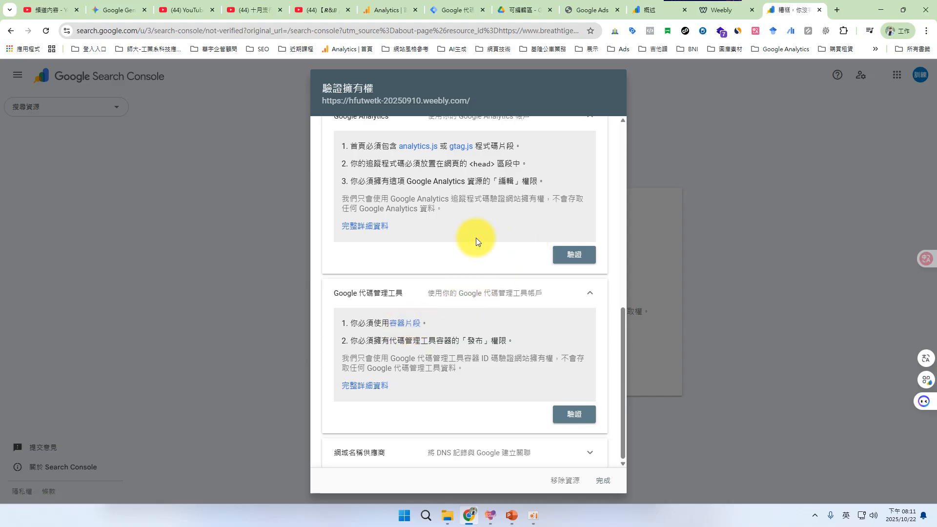
- Open the Weebly網站 container's installation instructions in Google Tag Manager and highlight the head and body code snippets
{"action": "left_click", "coordinate": [453, 6]}
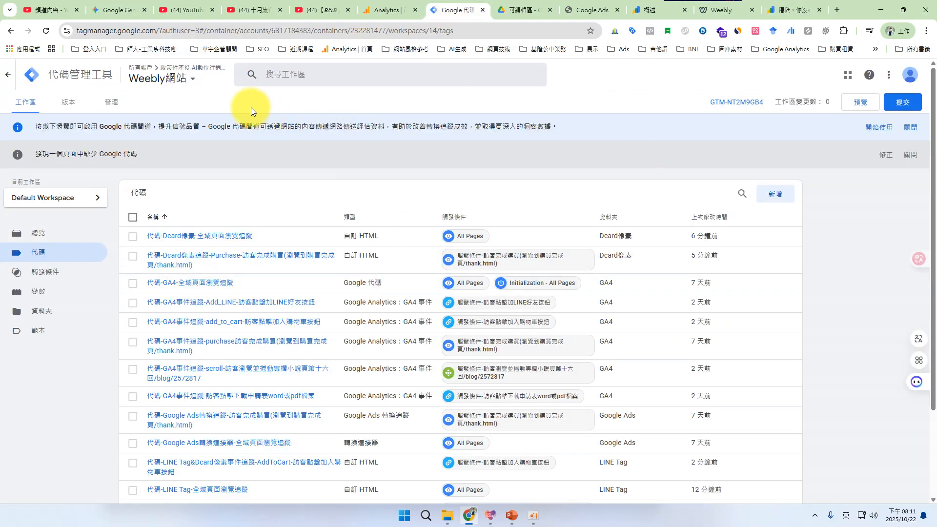
{"action": "left_click", "coordinate": [105, 102]}
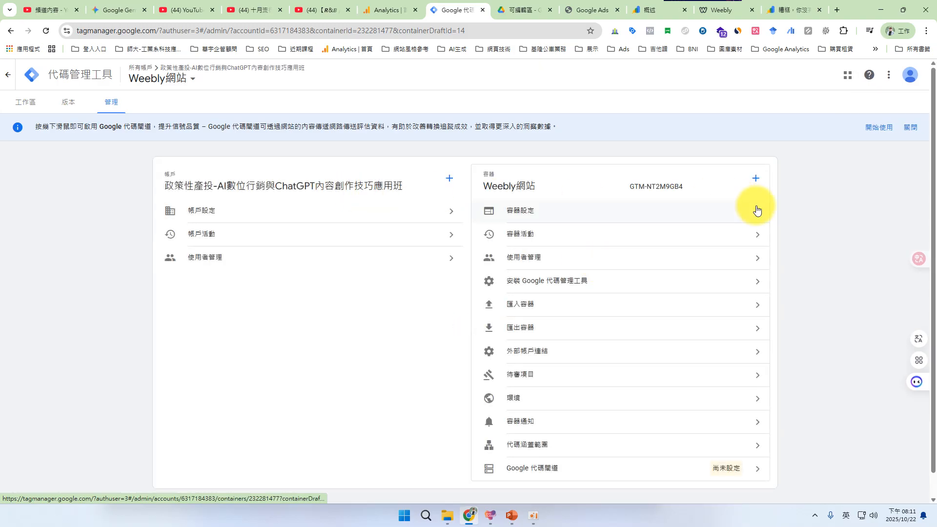
{"action": "left_click", "coordinate": [726, 282]}
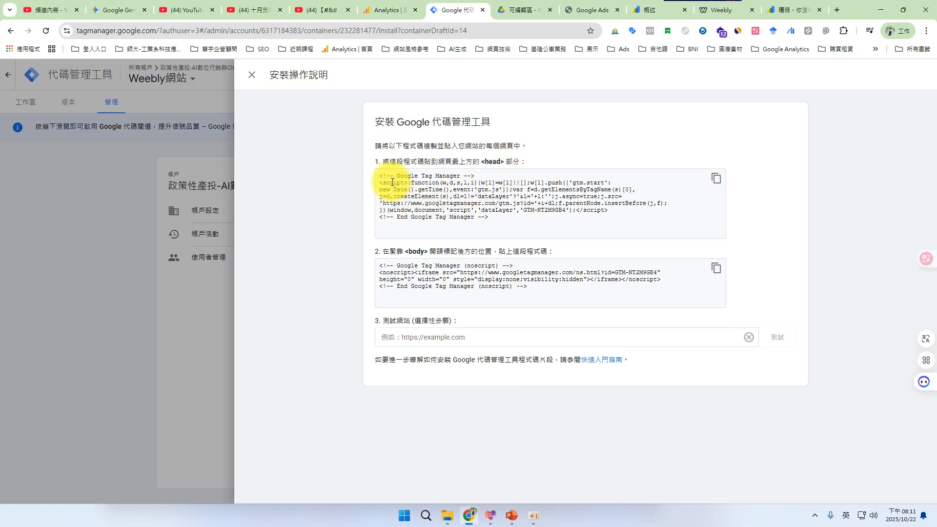
{"action": "left_click_drag", "start_coordinate": [379, 173], "coordinate": [554, 215]}
{"action": "left_click_drag", "start_coordinate": [505, 287], "coordinate": [359, 258]}
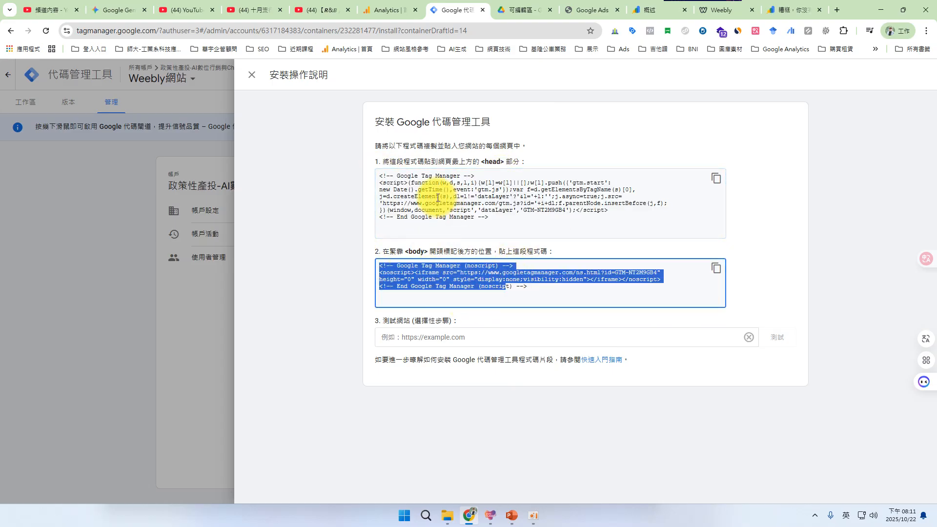
- Back in Search Console, expand the domain name provider verification method, review the options, and highlight the HTML tag (HTML 標記) method
{"action": "left_click", "coordinate": [781, 10]}
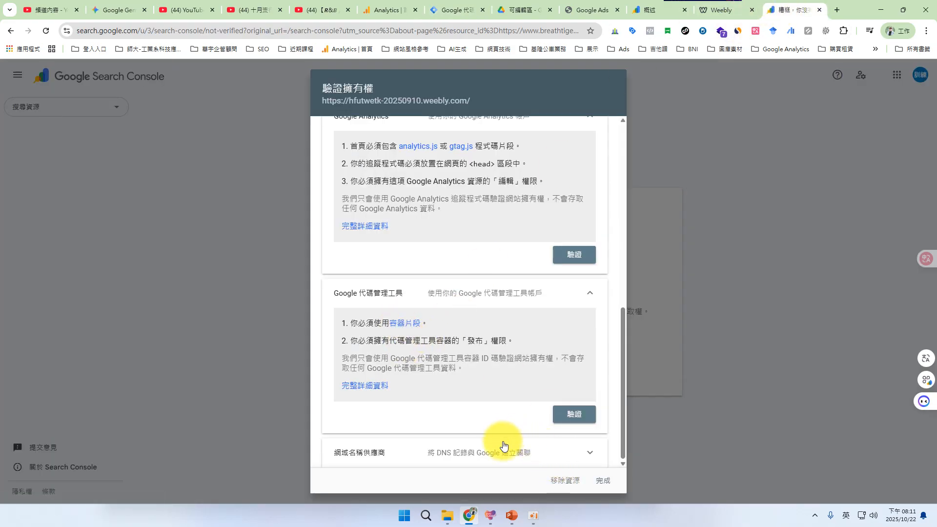
{"action": "left_click", "coordinate": [512, 453]}
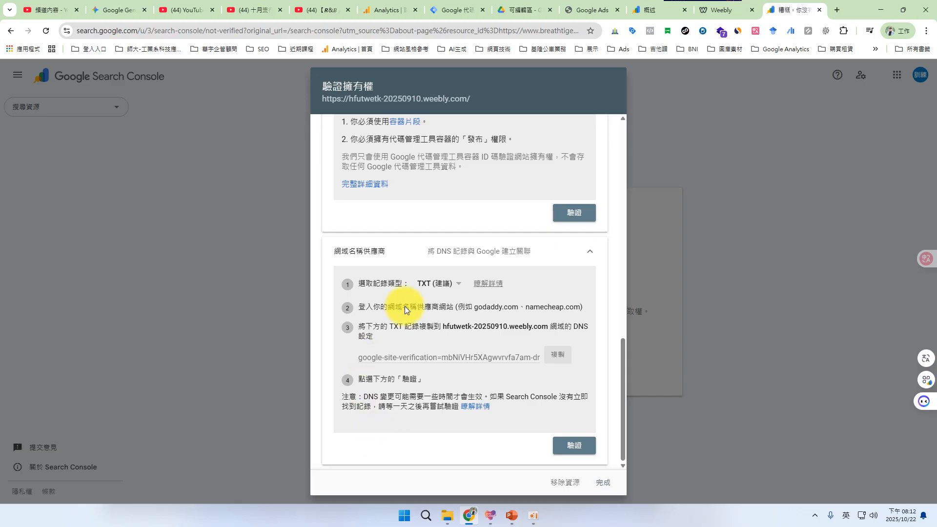
{"action": "scroll", "coordinate": [423, 337], "scroll_direction": "up", "scroll_amount": 6}
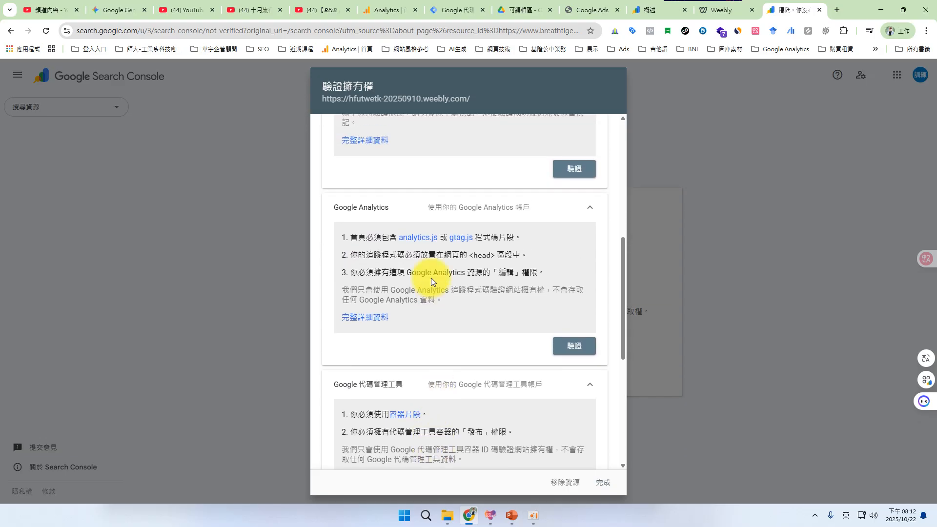
{"action": "scroll", "coordinate": [414, 298], "scroll_direction": "up", "scroll_amount": 4}
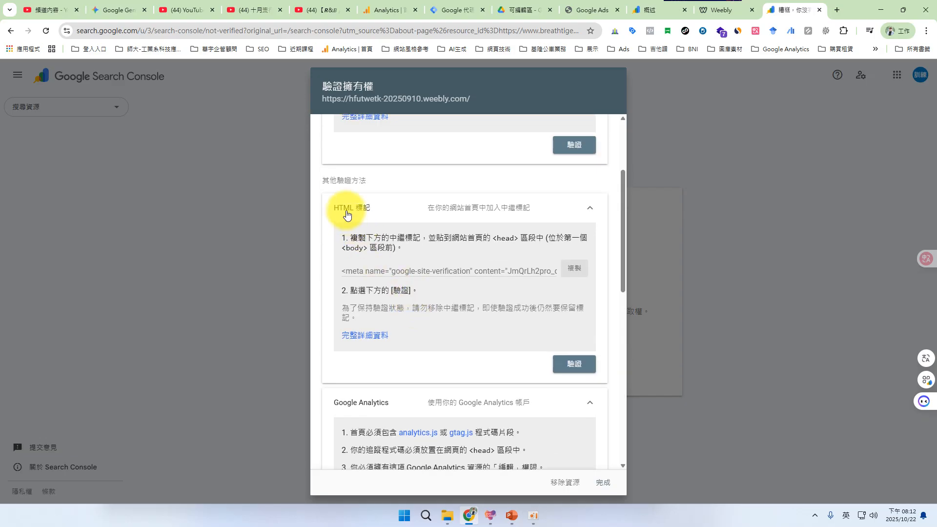
{"action": "left_click_drag", "start_coordinate": [332, 209], "coordinate": [389, 212]}
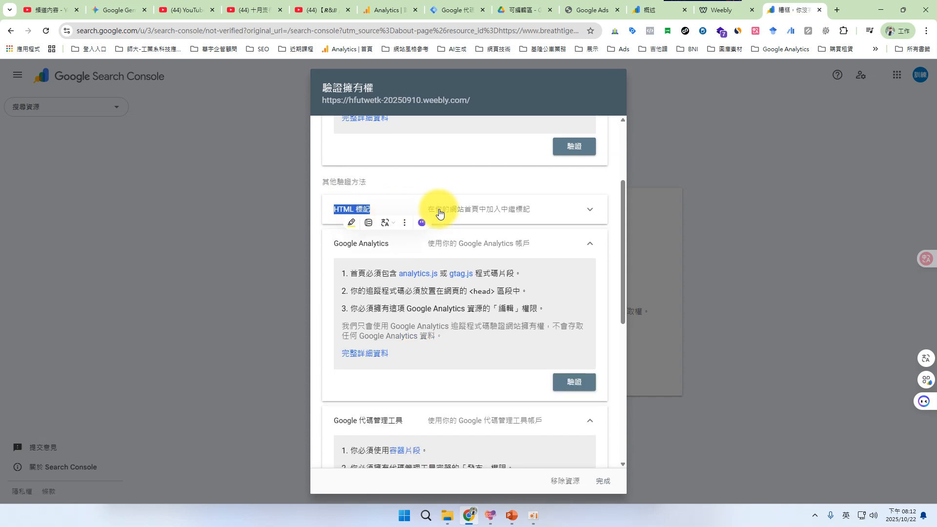
- Copy the meta tag from the HTML 標記 verification method, return to the Weebly editor and dismiss the published-site message
{"action": "left_click", "coordinate": [477, 211]}
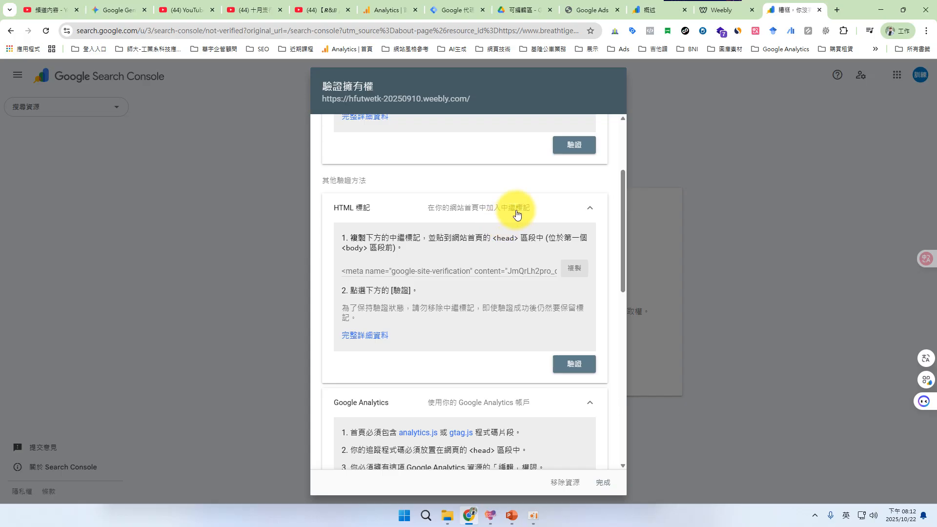
{"action": "left_click", "coordinate": [578, 269]}
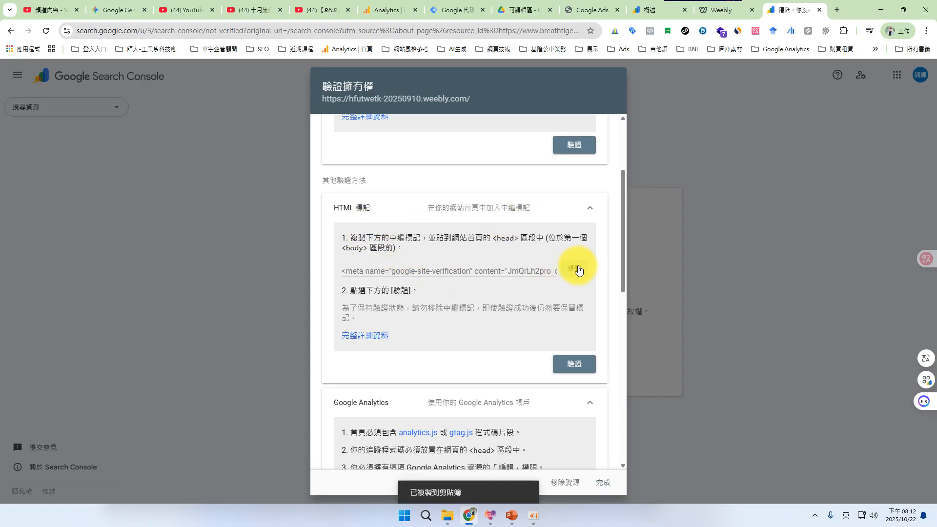
{"action": "left_click", "coordinate": [722, 9]}
{"action": "left_click", "coordinate": [534, 143]}
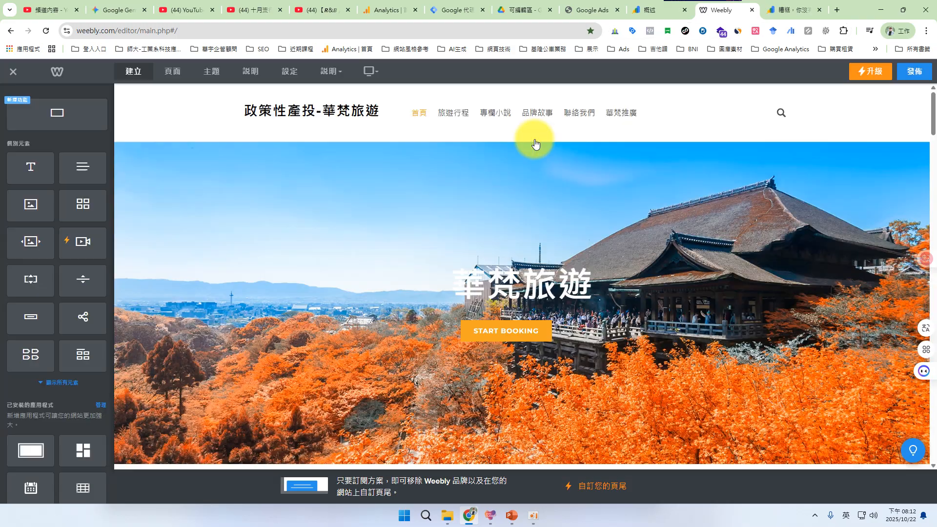
- Open the SEO section of the Weebly site settings and enlarge the header code (標頭代碼) box to show all its code
{"action": "left_click", "coordinate": [289, 72]}
{"action": "left_click", "coordinate": [49, 158]}
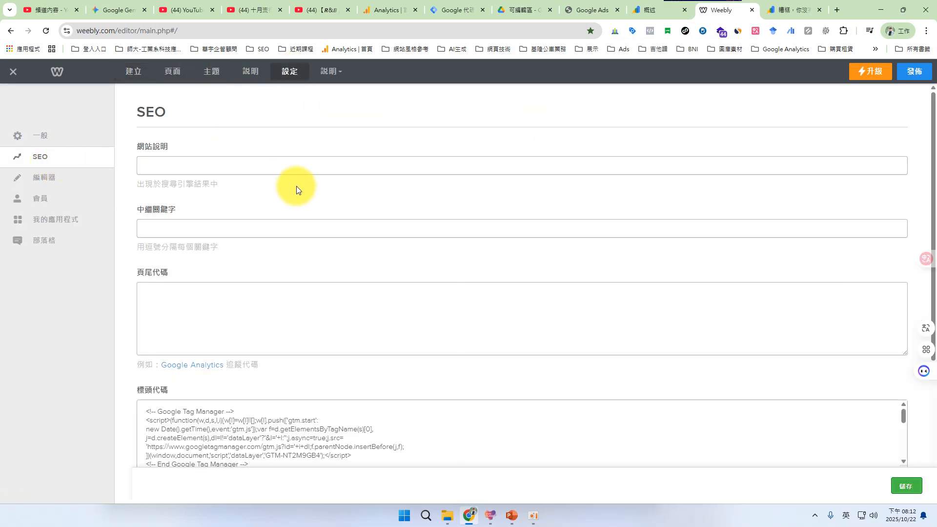
{"action": "scroll", "coordinate": [254, 190], "scroll_direction": "down", "scroll_amount": 4}
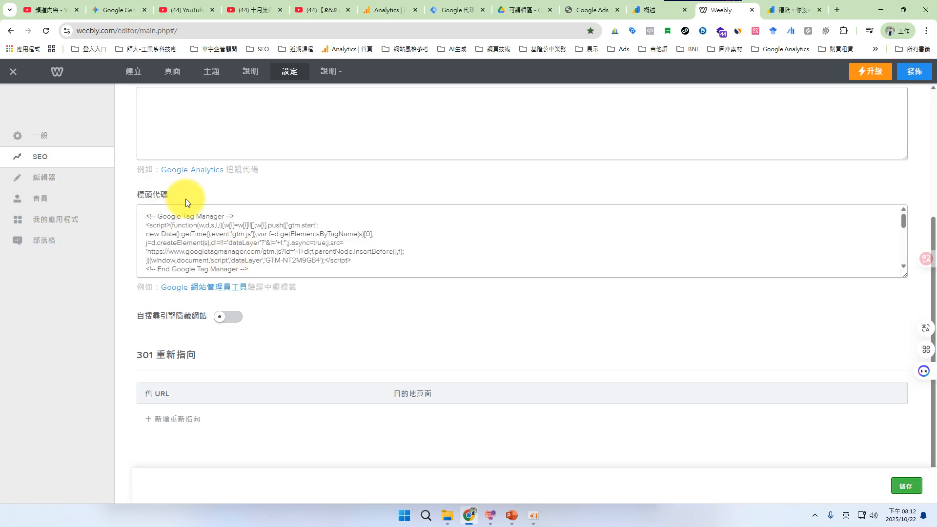
{"action": "left_click_drag", "start_coordinate": [904, 275], "coordinate": [688, 452]}
- Paste the google-site-verification meta tag with its verification token above the Google Tag Manager code in the header code, separated by a blank line
{"action": "left_click", "coordinate": [143, 214]}
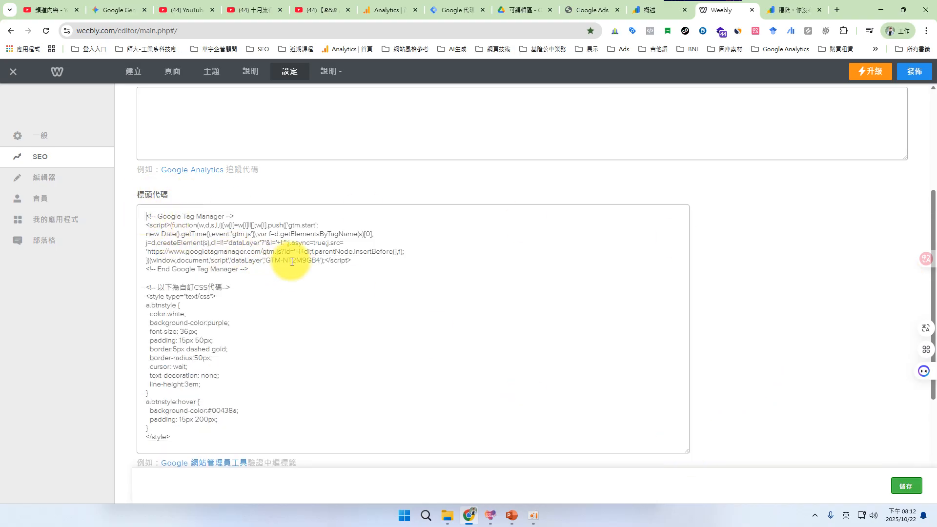
{"action": "key", "text": "Return"}
{"action": "key", "text": "Return"}
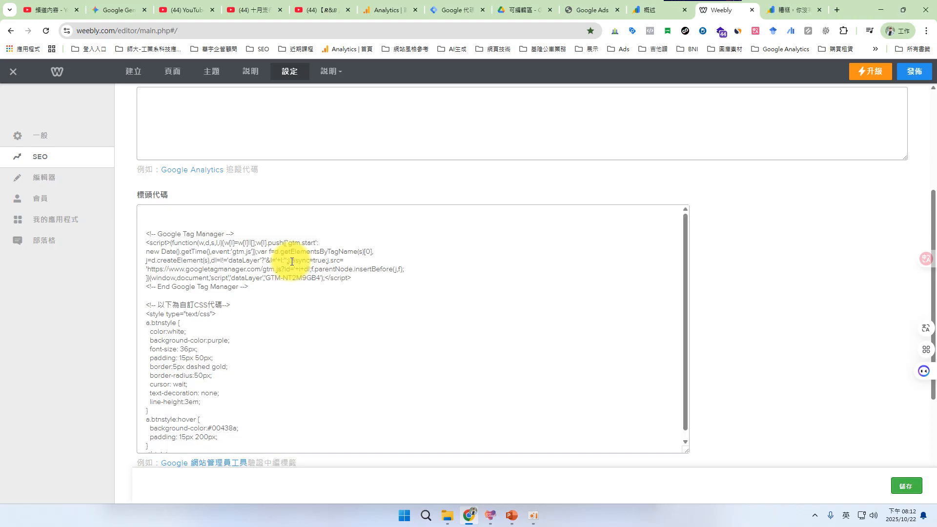
{"action": "key", "text": "ctrl+v"}
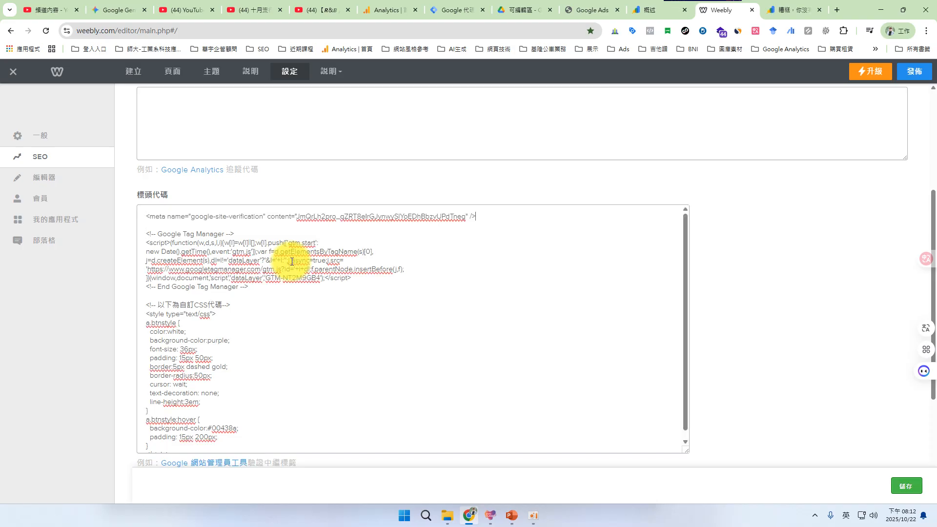
- Copy the Google Tag Manager comment above the meta tag and reword it to <!--以下為 Google Search Console驗證 -->
{"action": "left_click_drag", "start_coordinate": [145, 233], "coordinate": [241, 232]}
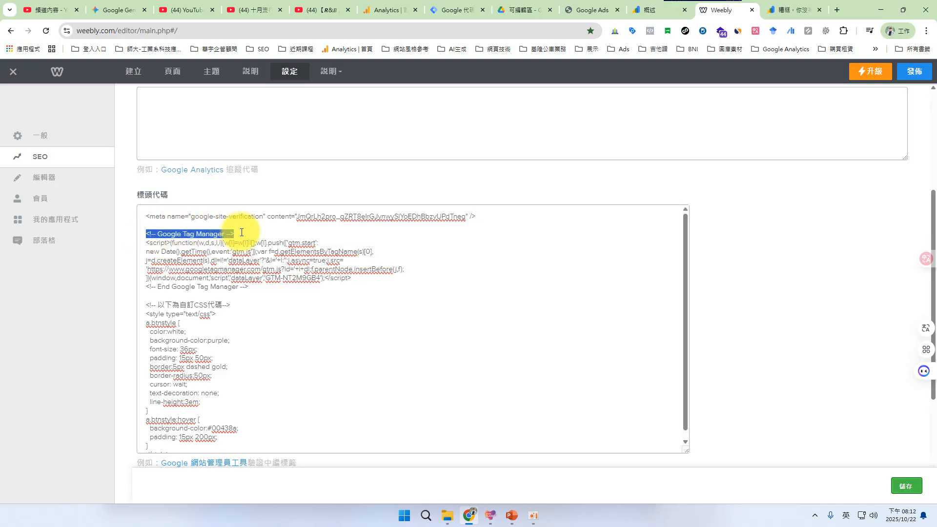
{"action": "left_click", "coordinate": [144, 215]}
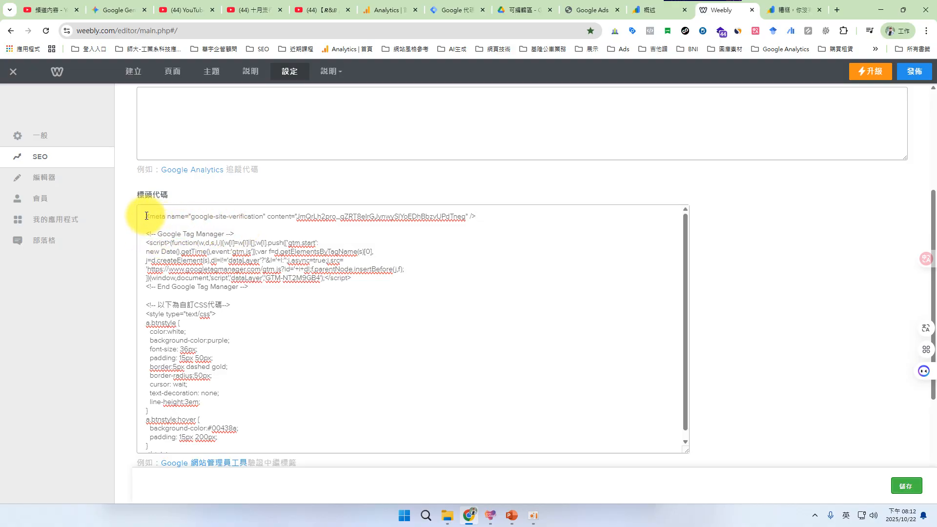
{"action": "key", "text": "Return"}
{"action": "key", "text": "ctrl+v"}
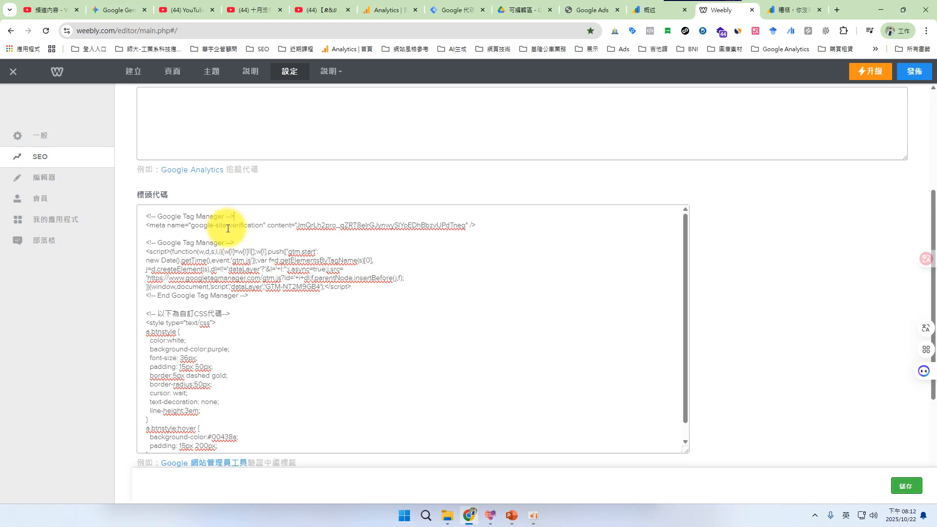
{"action": "left_click", "coordinate": [157, 217]}
{"action": "type", "text": "以下文"}
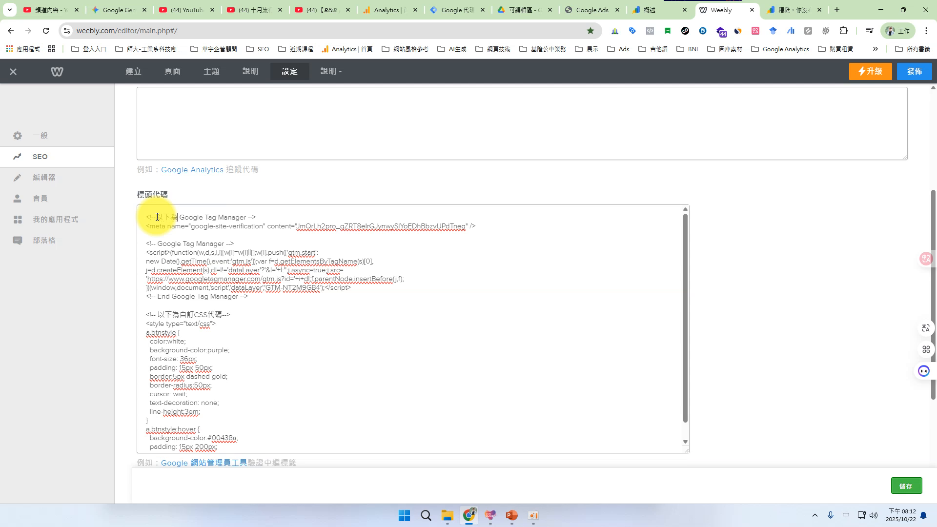
{"action": "left_click_drag", "start_coordinate": [206, 219], "coordinate": [252, 219]}
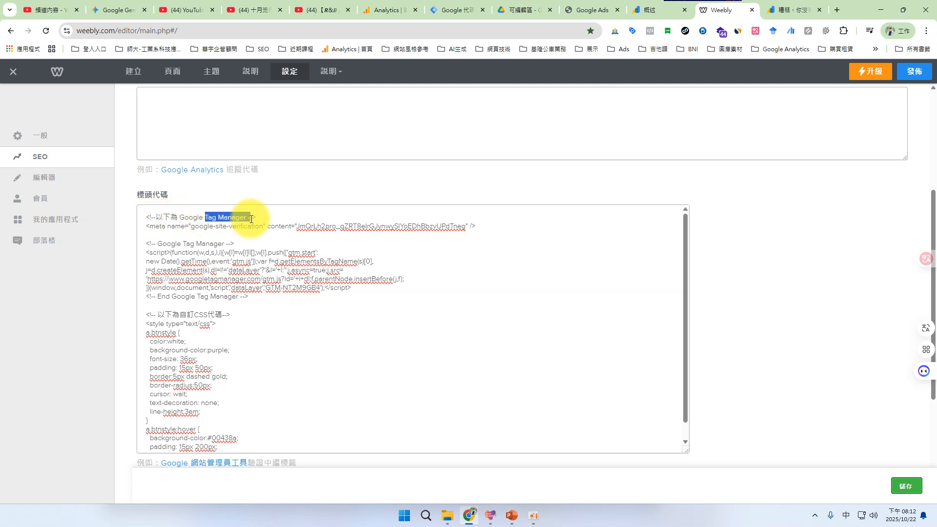
{"action": "type", "text": "sole驗證"}
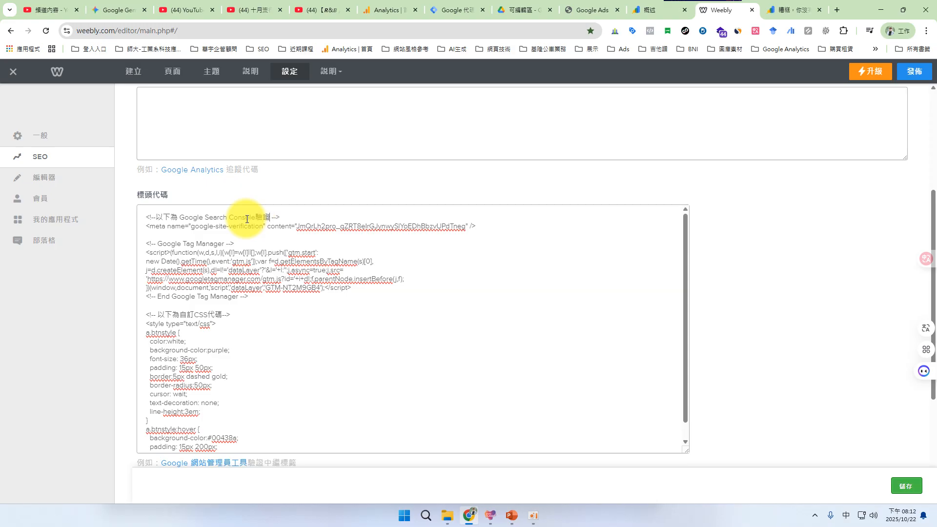
- Save the SEO settings containing the new verification meta tag and publish the Weebly site
{"action": "left_click_drag", "start_coordinate": [145, 226], "coordinate": [427, 236]}
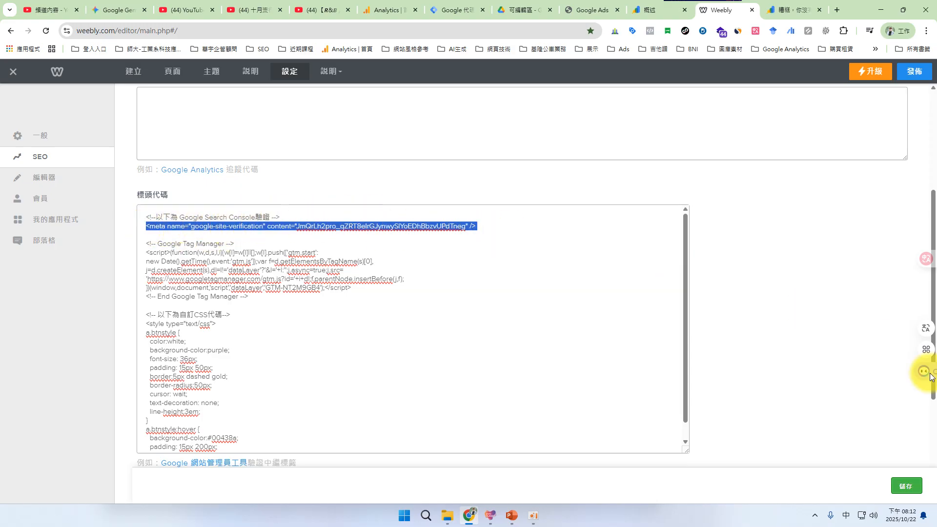
{"action": "left_click", "coordinate": [905, 482]}
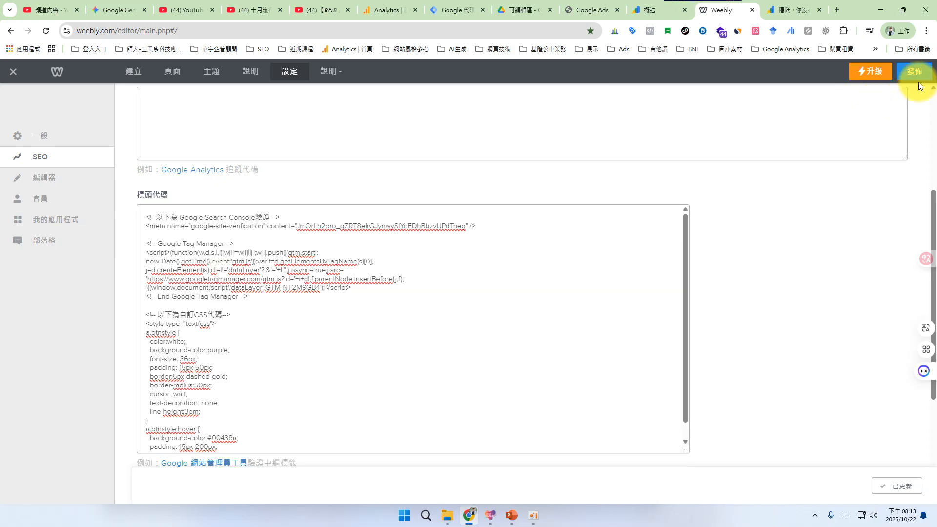
{"action": "left_click", "coordinate": [915, 72]}
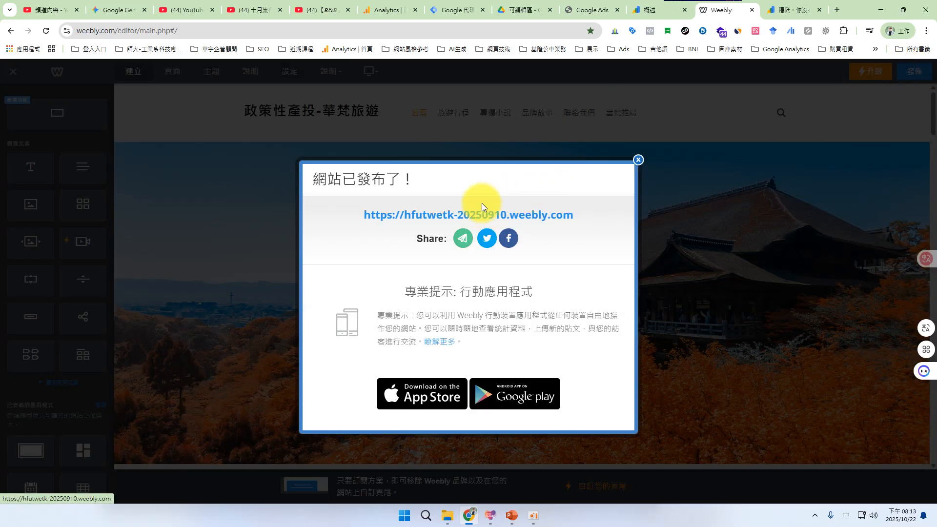
- Return to Search Console, verify site ownership with the HTML 標記 method, and go to the verified property
{"action": "left_click", "coordinate": [791, 11]}
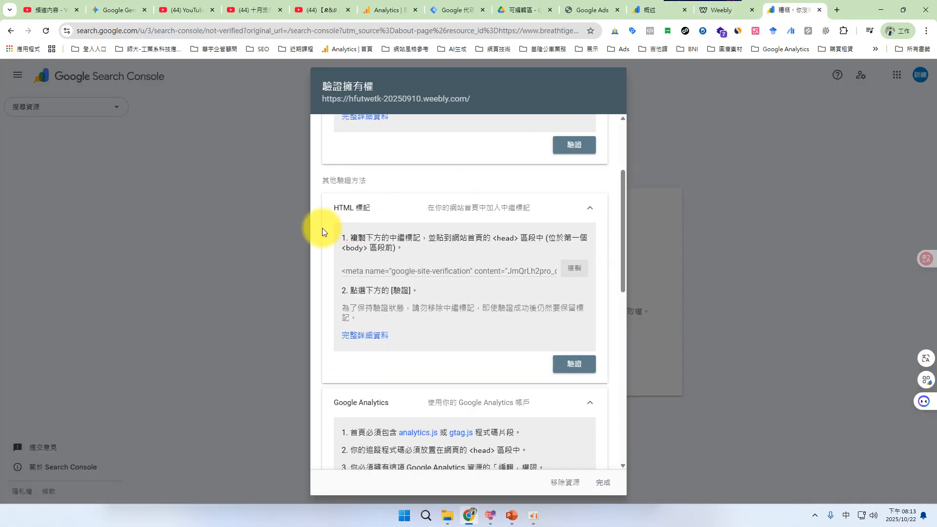
{"action": "left_click_drag", "start_coordinate": [330, 208], "coordinate": [385, 209]}
{"action": "left_click", "coordinate": [449, 209]}
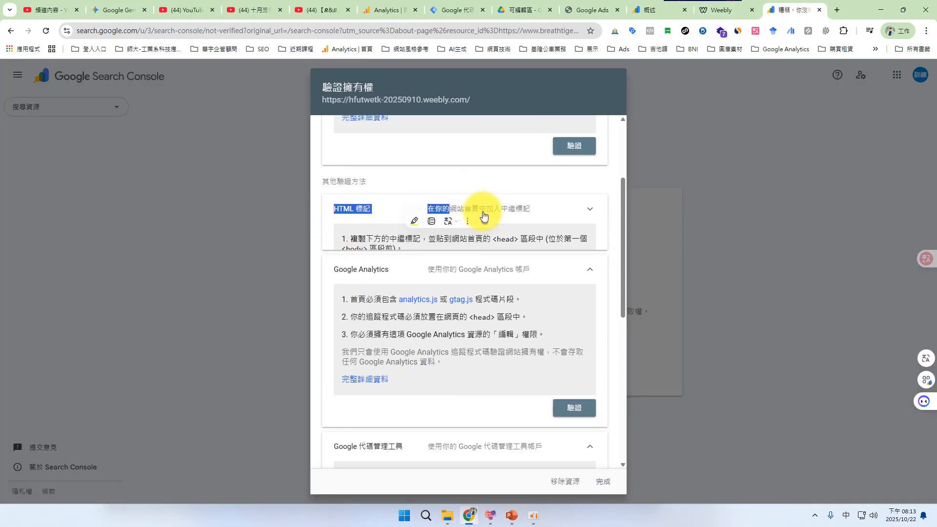
{"action": "left_click", "coordinate": [529, 210]}
{"action": "left_click", "coordinate": [566, 370]}
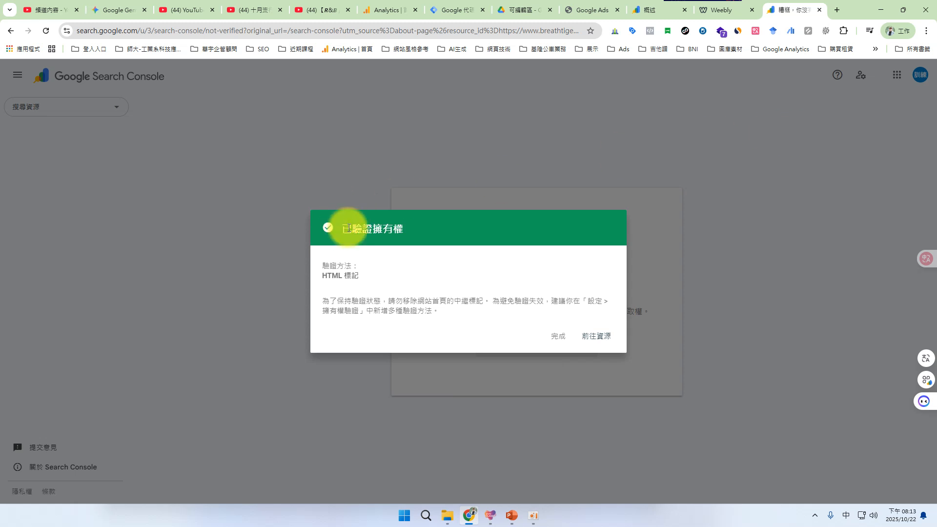
{"action": "left_click_drag", "start_coordinate": [350, 228], "coordinate": [410, 230]}
{"action": "left_click", "coordinate": [597, 336]}
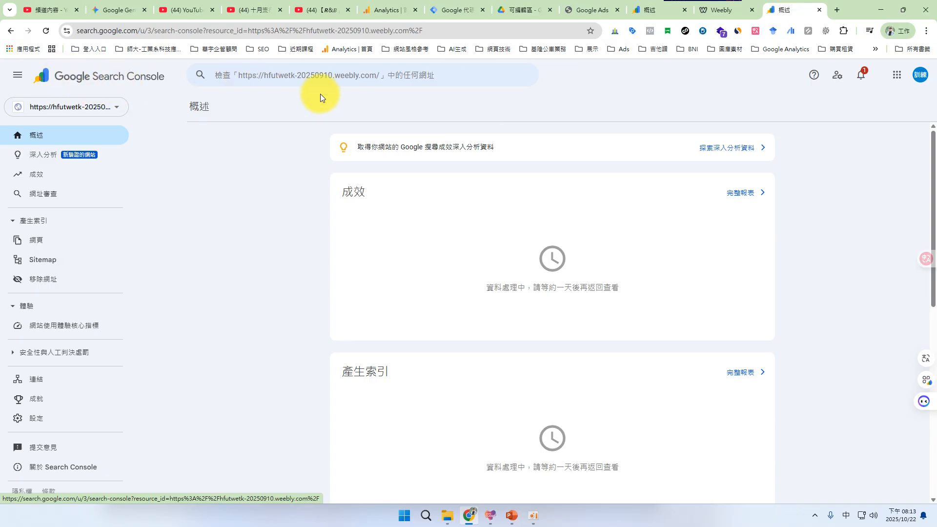
{"action": "left_click", "coordinate": [491, 515]}
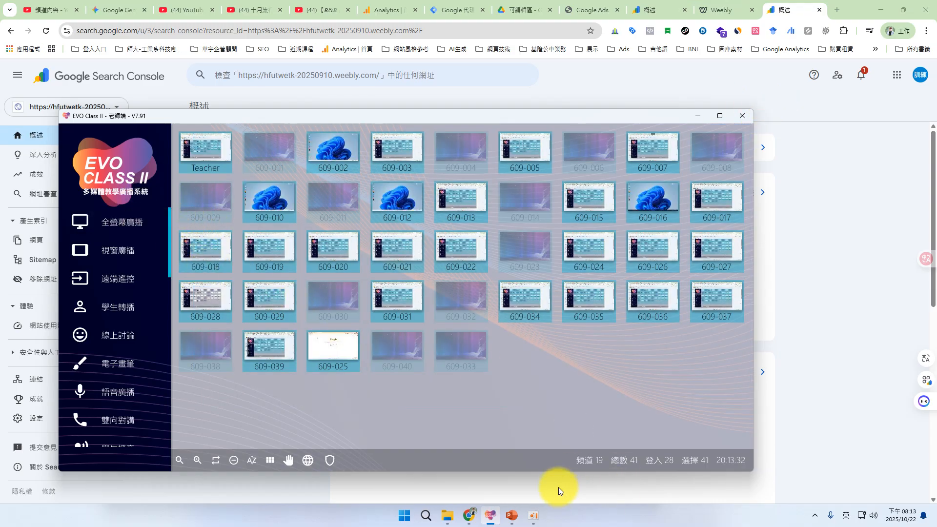
{"action": "mouse_move", "coordinate": [514, 512]}
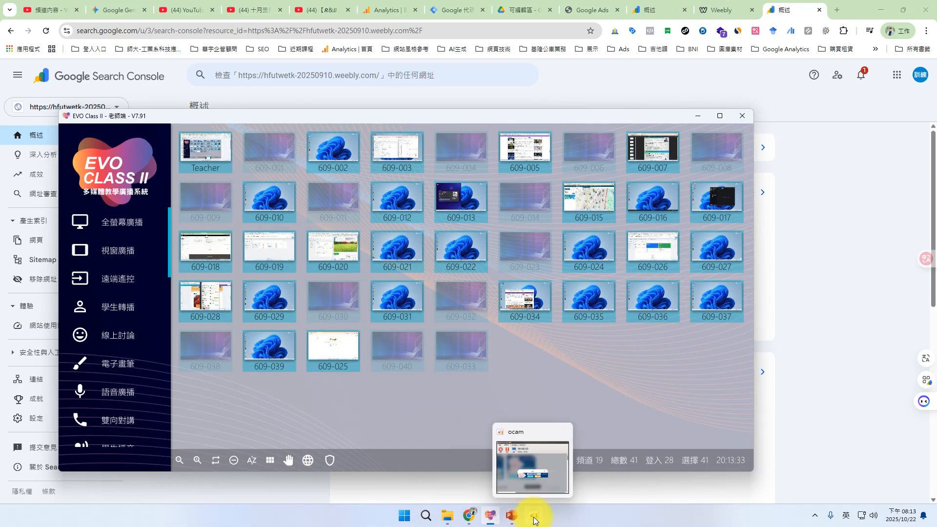
{"action": "left_click", "coordinate": [525, 484]}
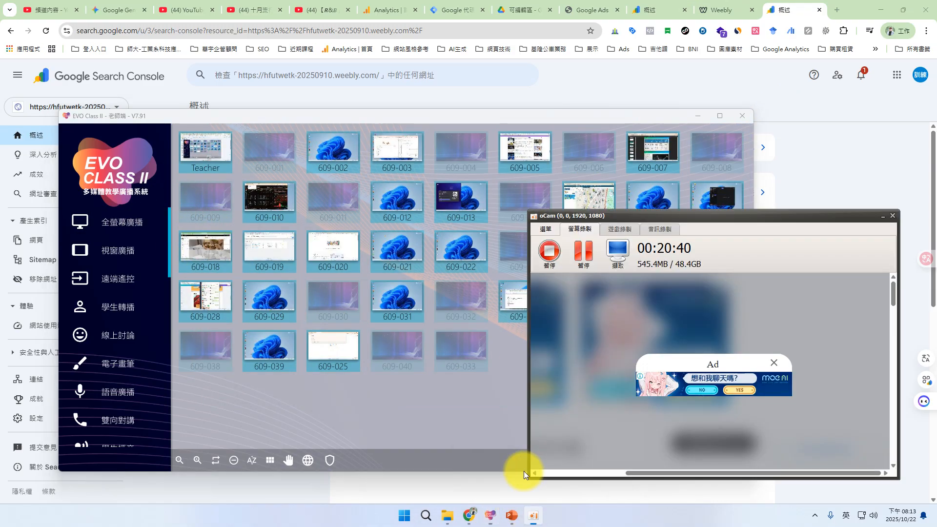